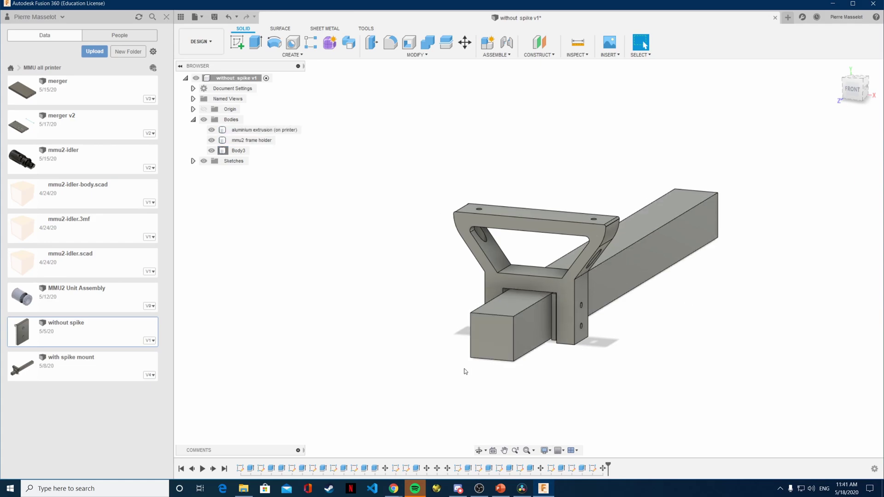
- Orbit around the mmu2 frame holder and extrusion, selecting the holder body, to reach a level front view
shift+middle_drag(659, 346, 673, 288)
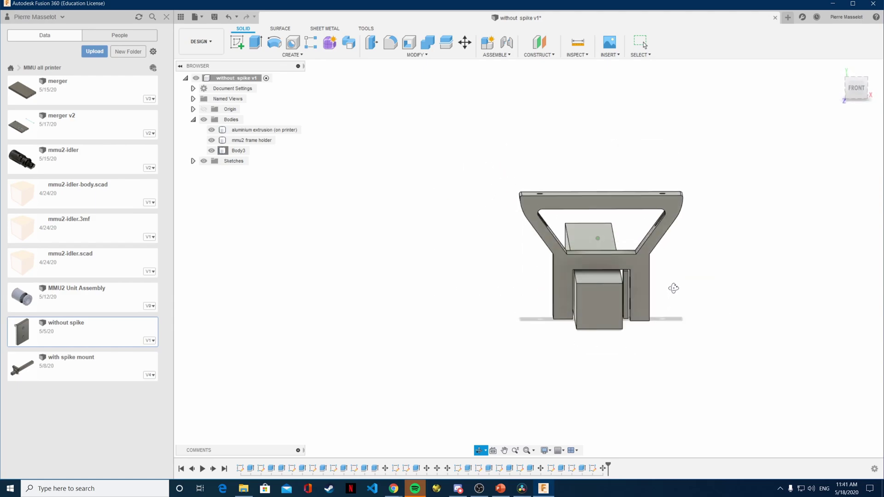
mouse_move(510, 295)
shift+middle_down()
mouse_move(543, 297)
mouse_move(509, 292)
shift+middle_up()
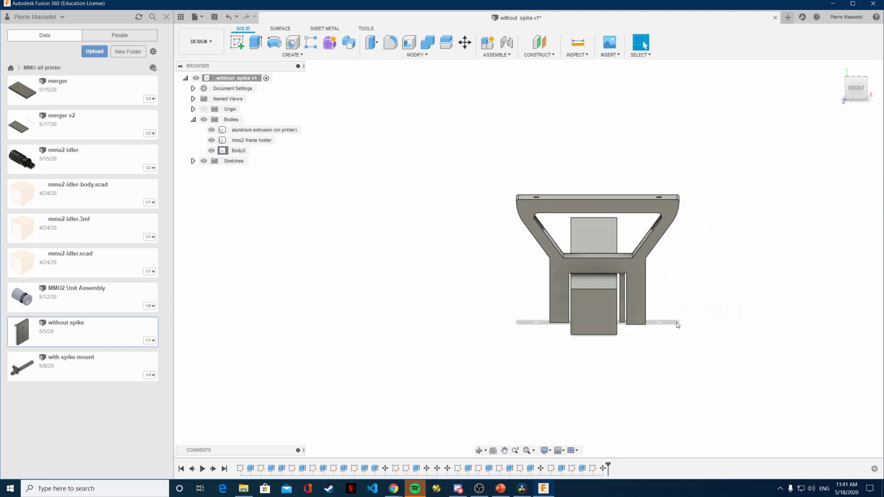
shift+middle_drag(677, 326, 646, 283)
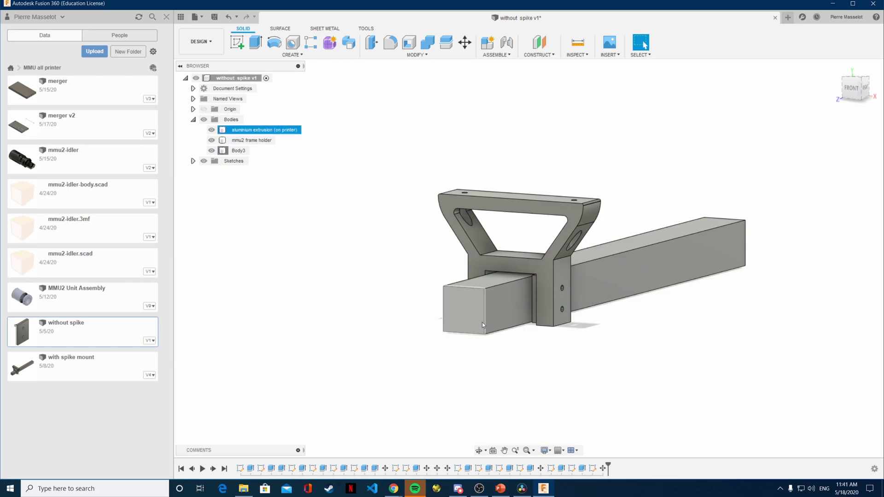
click(460, 252)
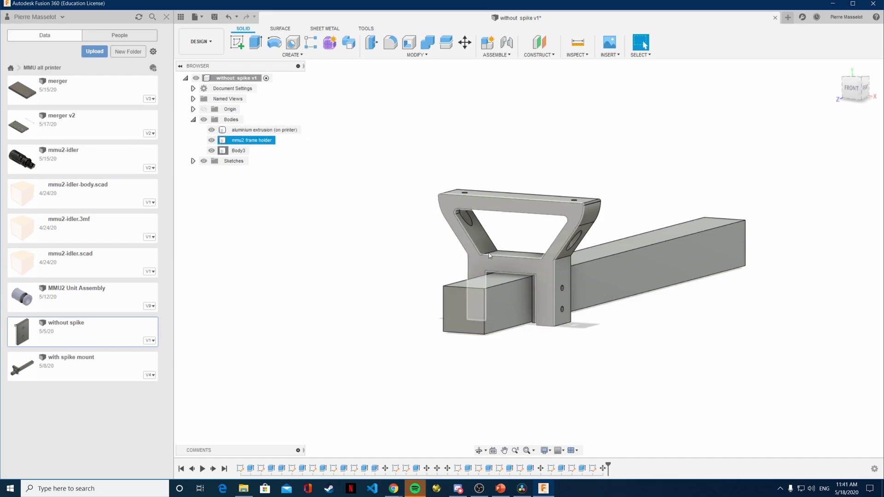
drag(493, 244, 510, 240)
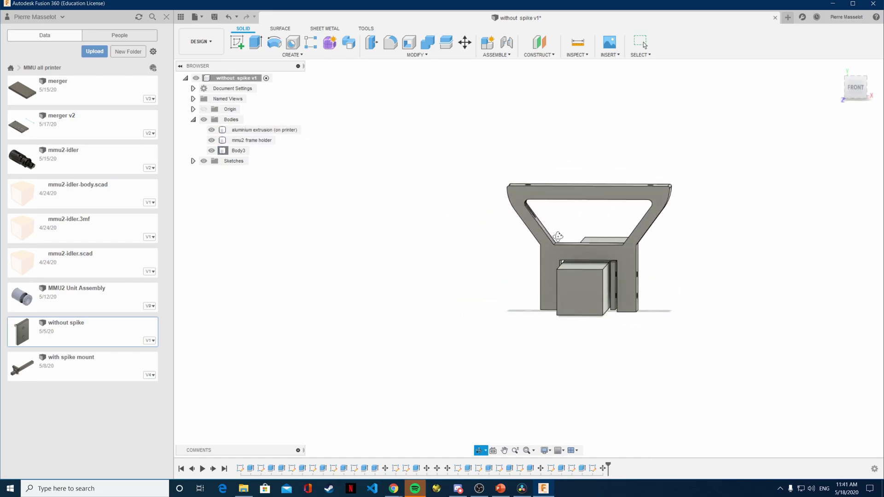
shift+middle_drag(558, 237, 543, 262)
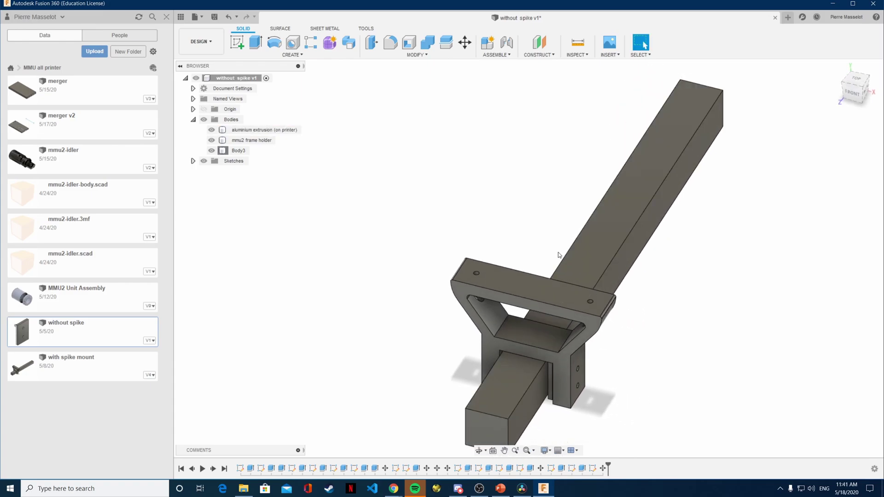
- Zoom in on the clamp and orbit past the extrusion underside to face the triangular opening
click(492, 265)
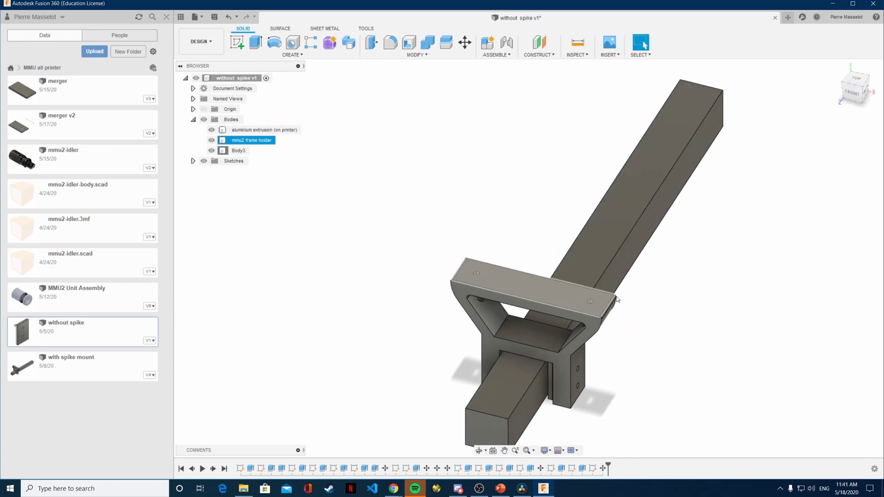
scroll(657, 222, up, 2)
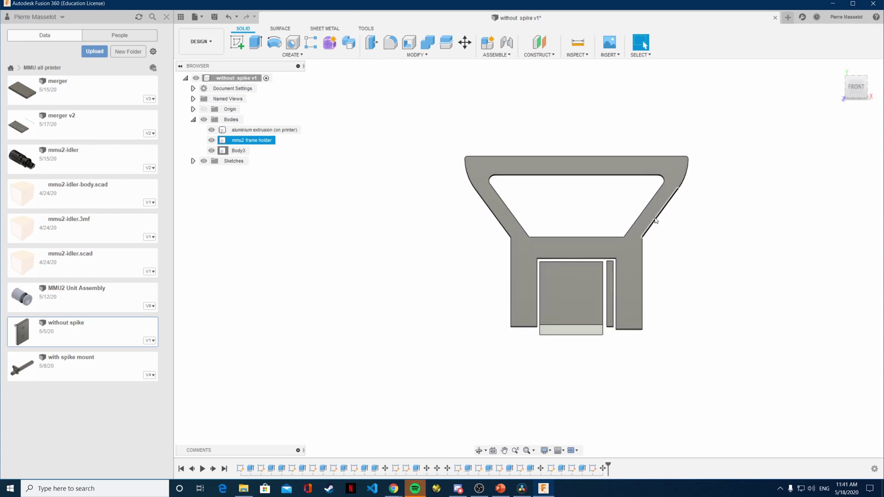
click(548, 209)
shift+middle_drag(701, 235, 599, 164)
shift+middle_drag(337, 331, 377, 185)
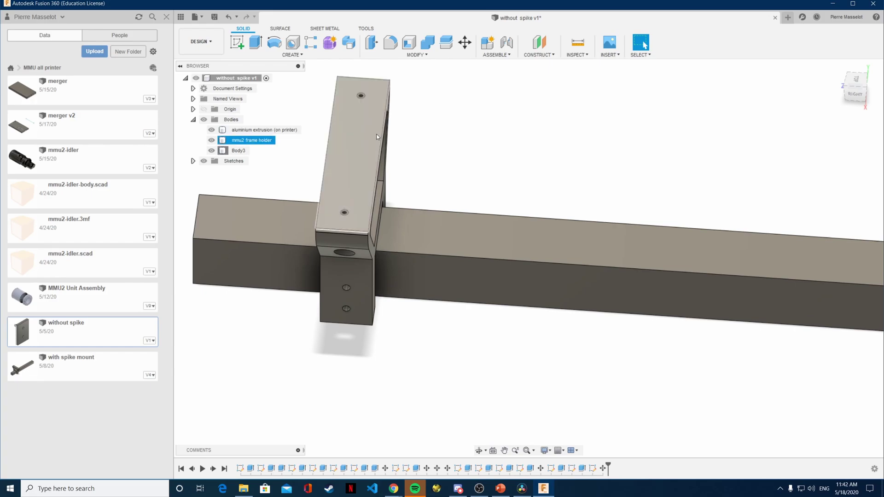
shift+middle_drag(465, 203, 541, 167)
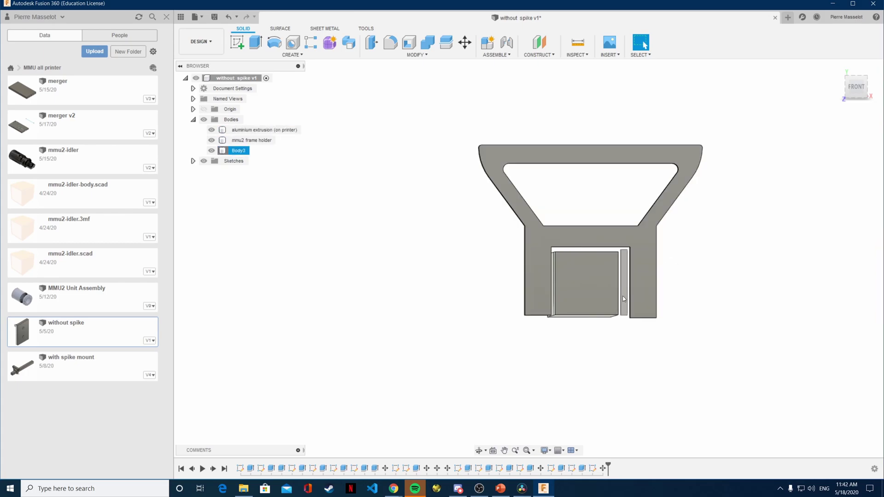
shift+middle_drag(684, 288, 652, 348)
scroll(651, 348, up, 10)
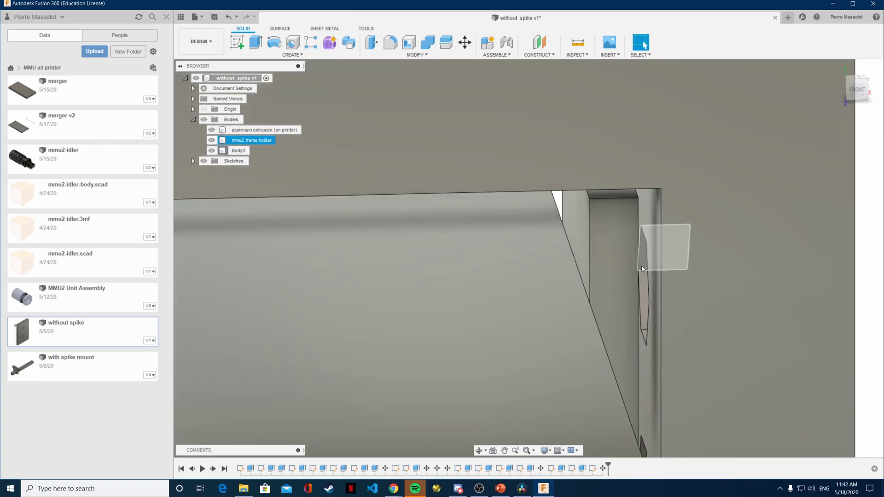
shift+middle_drag(663, 286, 678, 305)
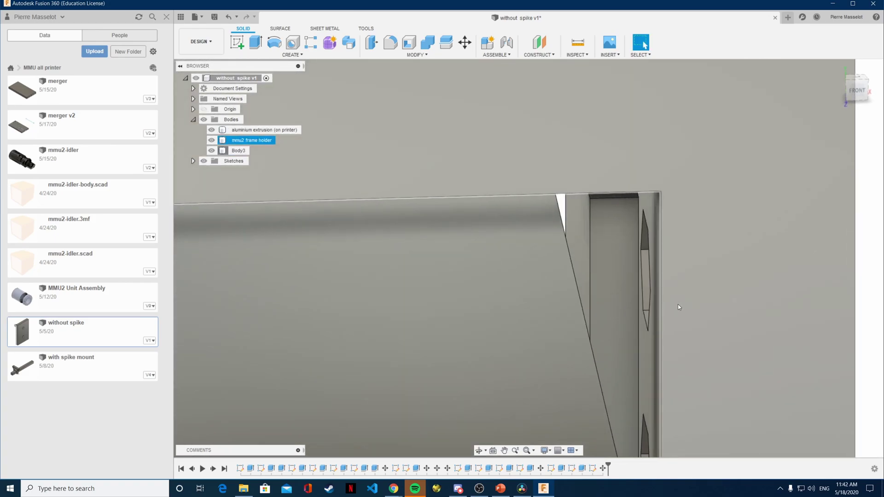
scroll(678, 299, down, 10)
click(543, 237)
click(678, 306)
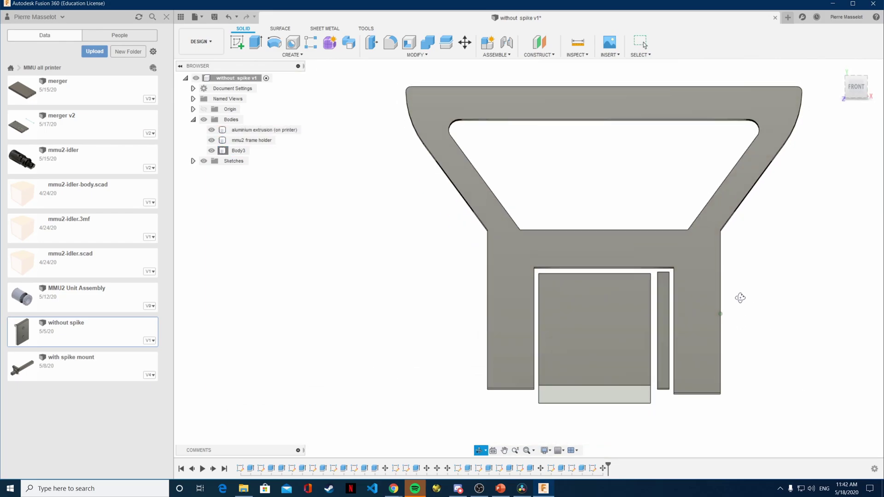
click(664, 306)
scroll(662, 305, up, 4)
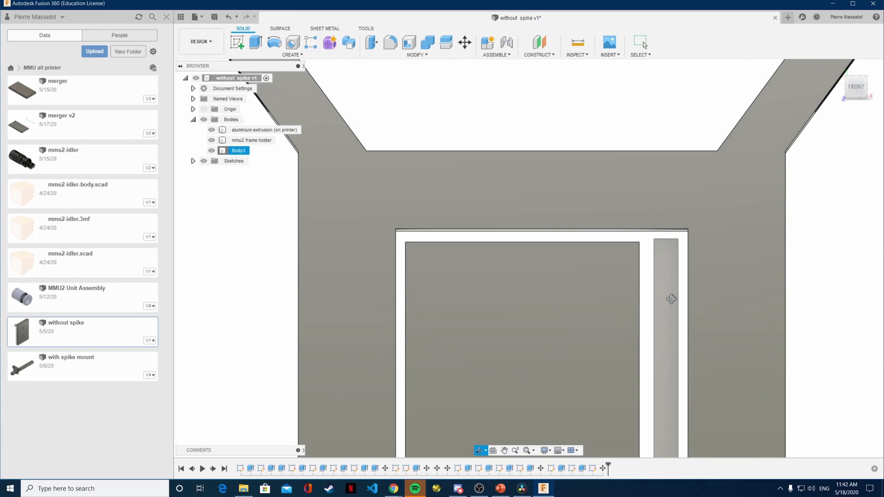
mouse_move(672, 299)
shift+middle_down()
mouse_move(663, 300)
mouse_move(682, 311)
shift+middle_up()
click(682, 311)
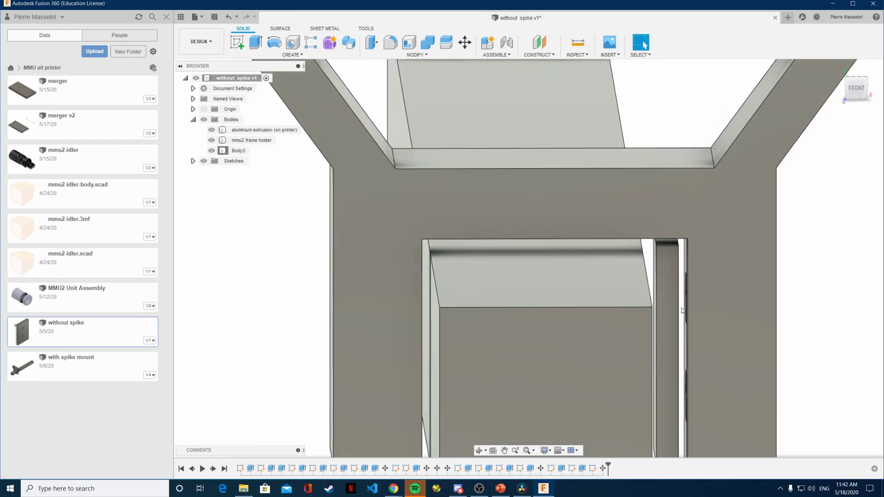
scroll(682, 311, down, 5)
shift+middle_drag(776, 308, 772, 310)
click(625, 341)
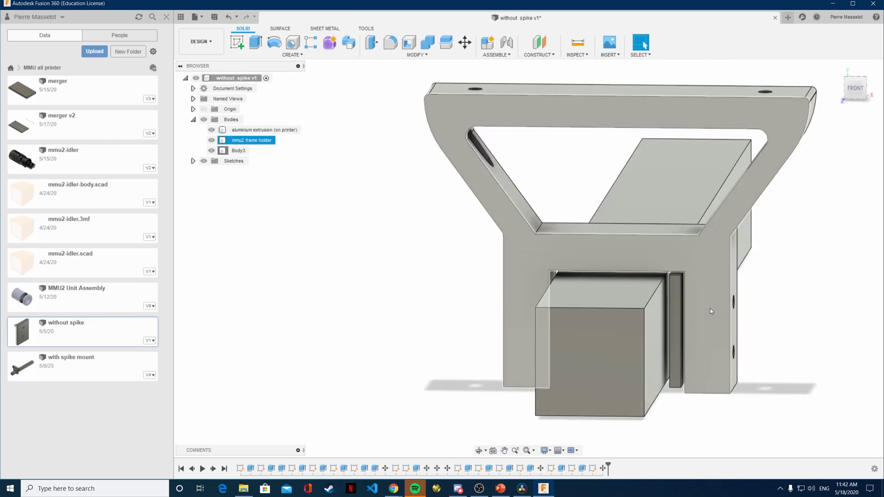
shift+middle_drag(803, 307, 730, 310)
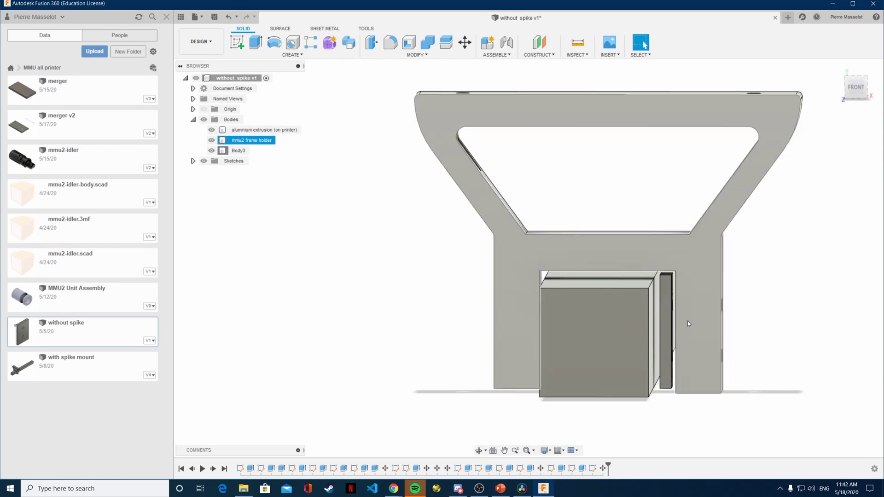
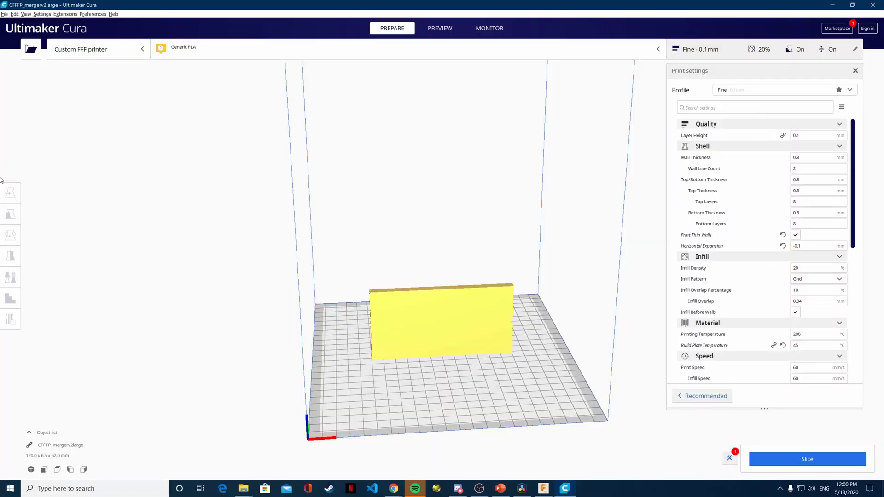
- Rotate the merger plate 90° so it lies flat at 120 x 62 x 6.5 mm, then slice it
click(448, 306)
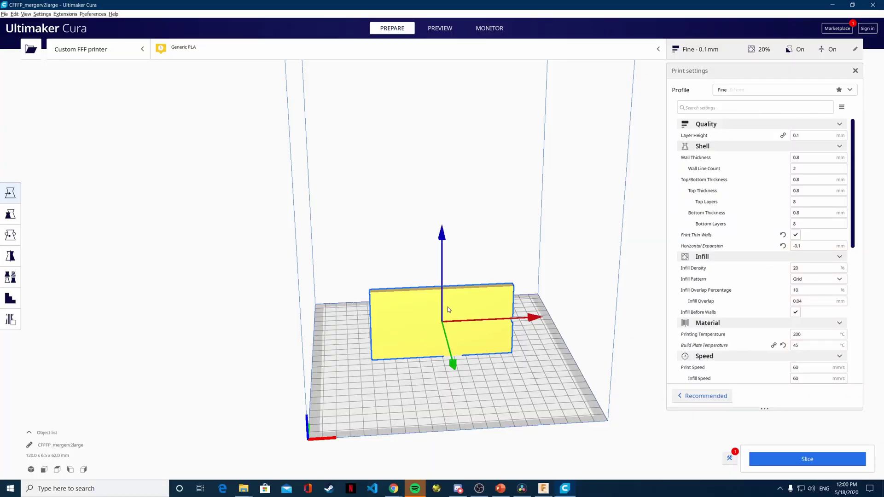
right_drag(621, 264, 489, 255)
key(r)
drag(489, 255, 544, 403)
right_drag(543, 402, 526, 382)
click(796, 460)
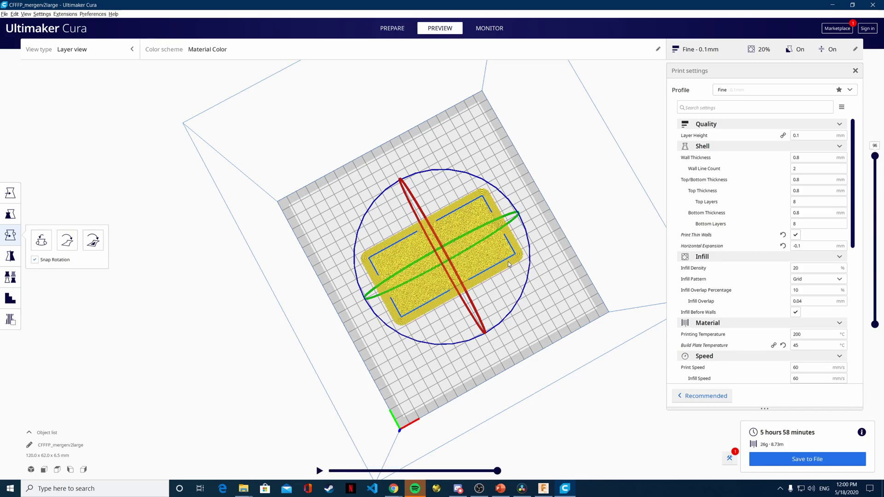
- Deselect the plate and lower the layer slider to about layer 37 to expose the internal channels
mouse_move(565, 363)
right_down()
mouse_move(476, 244)
mouse_move(301, 360)
mouse_move(336, 262)
mouse_move(336, 286)
mouse_move(620, 319)
mouse_move(578, 364)
right_up()
scroll(578, 362, up, 8)
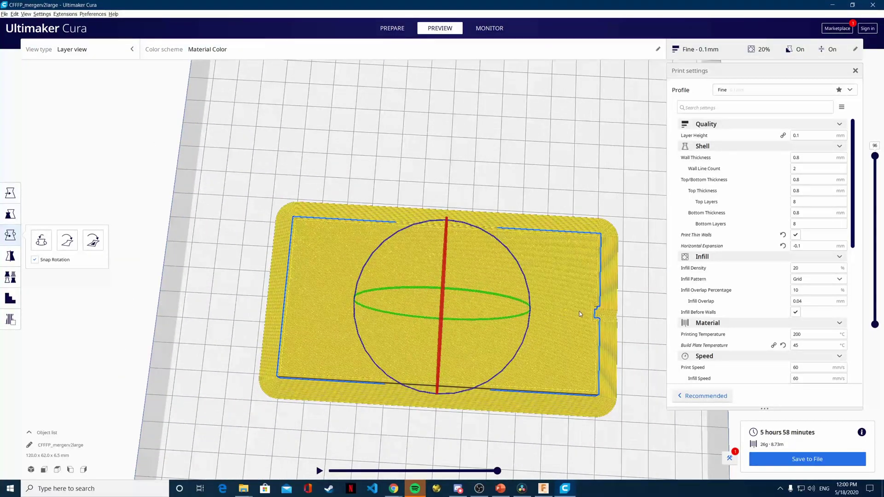
right_drag(580, 311, 425, 237)
scroll(424, 237, up, 3)
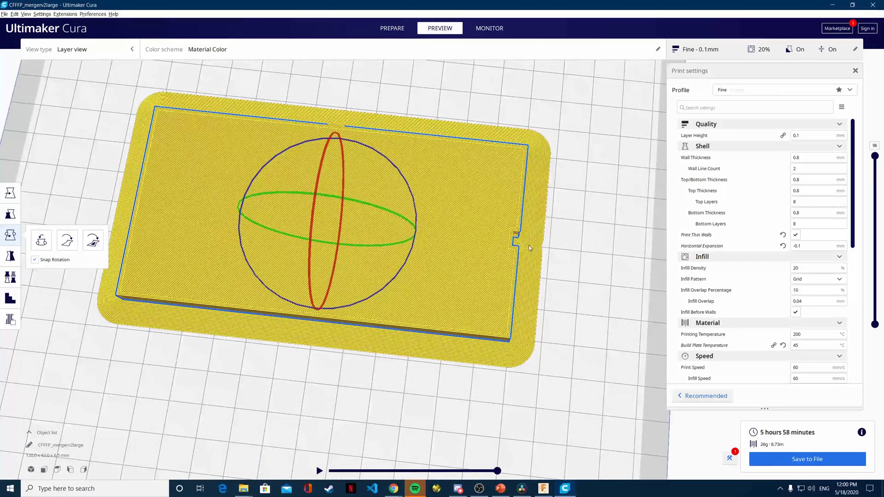
right_click(877, 158)
key(Escape)
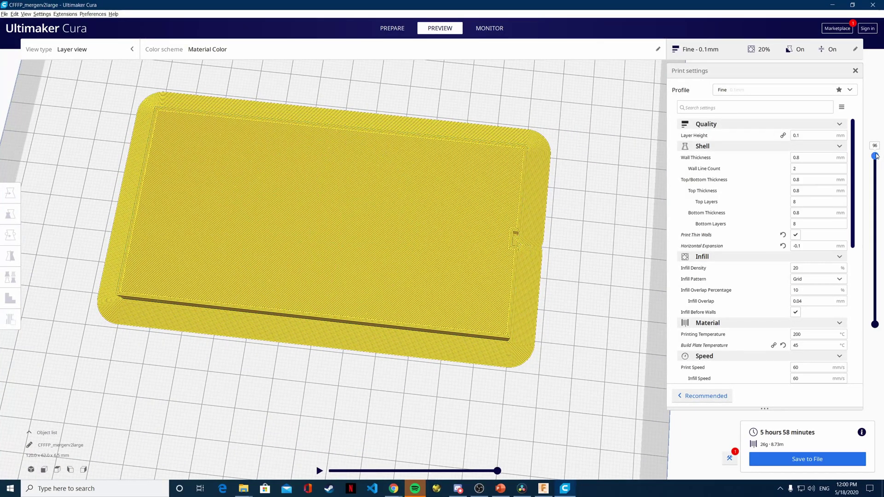
drag(876, 157, 875, 254)
- Raise the layer slider past layers 44 and 53 toward 57, then zoom out and tilt to see the whole print
scroll(399, 221, up, 5)
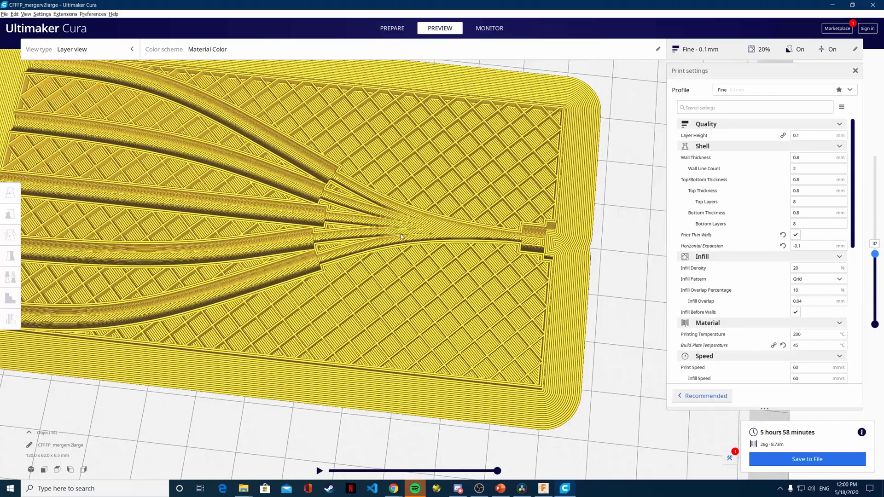
scroll(400, 220, up, 2)
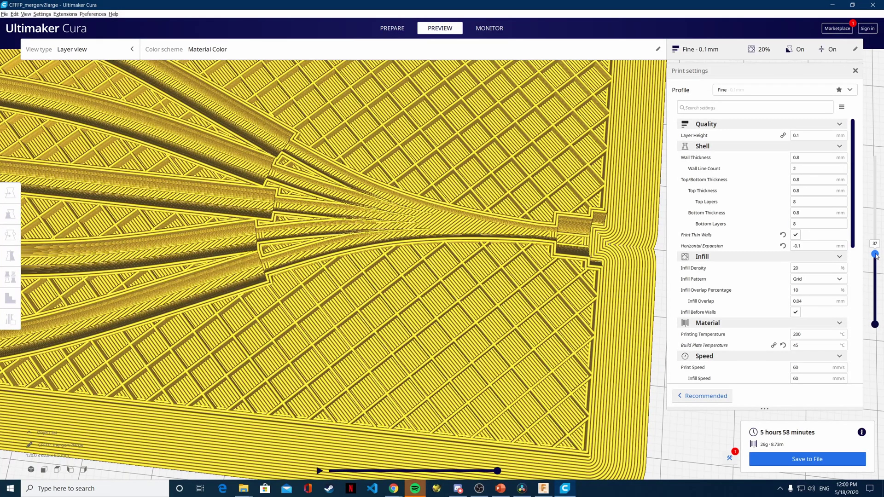
drag(876, 254, 878, 241)
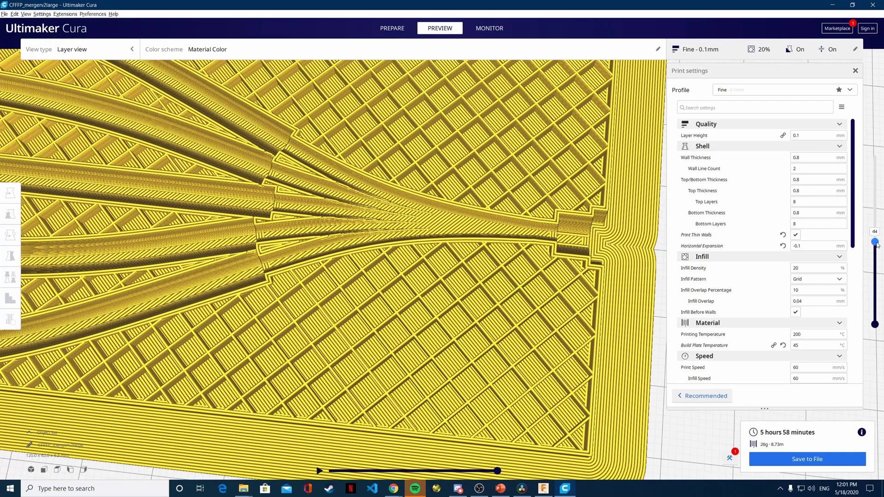
drag(878, 241, 877, 221)
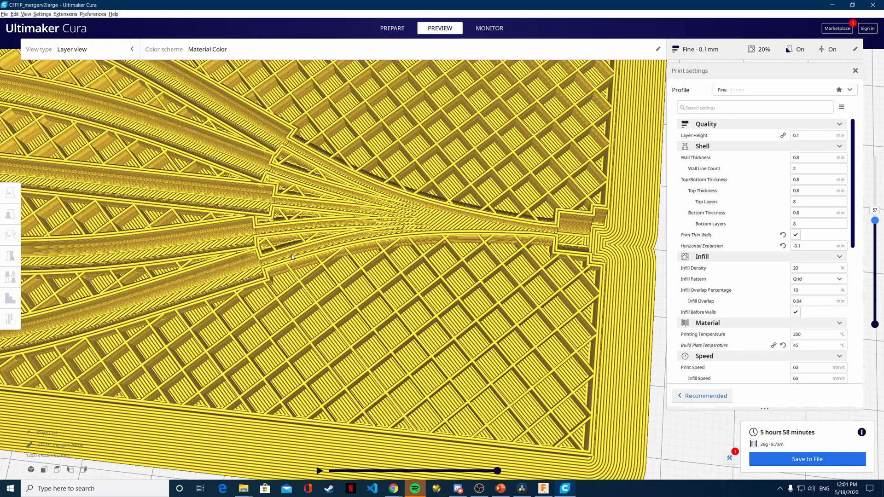
scroll(292, 256, down, 5)
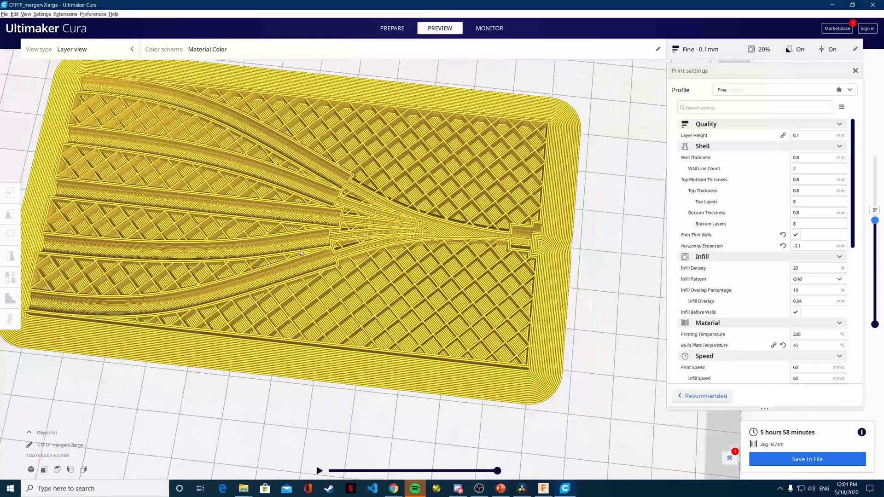
right_drag(302, 253, 390, 261)
scroll(381, 254, down, 2)
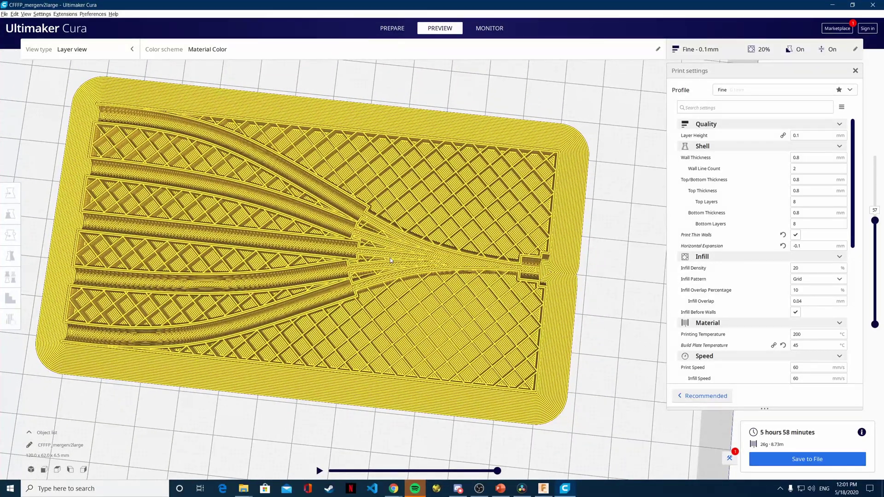